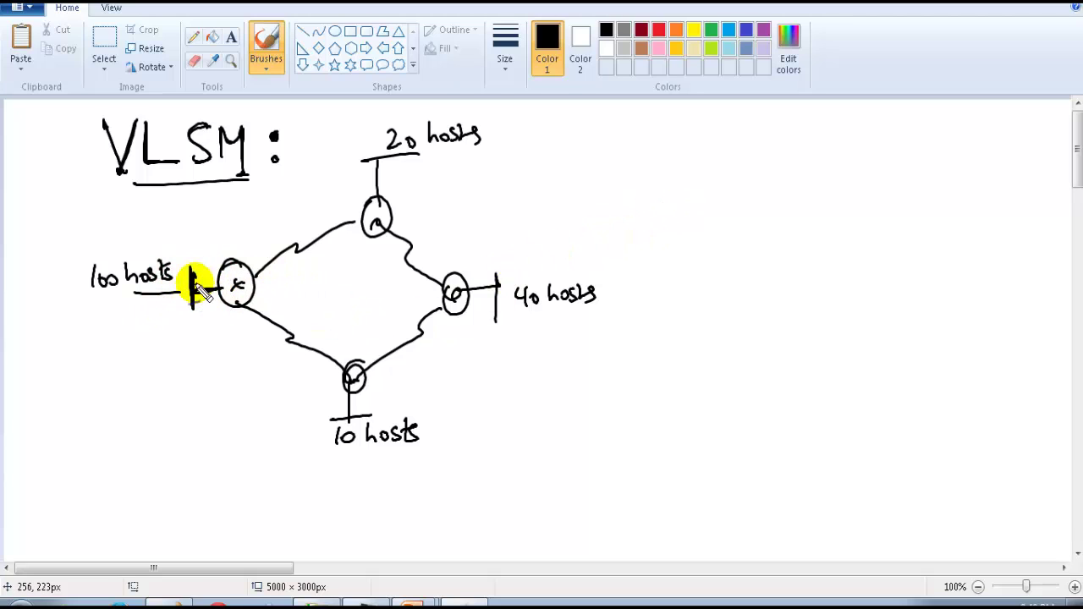
Circle and tick the 100, 20, 40 and 10 hosts labels in blue, and start an upper-right note.
{"action": "mouse_move", "coordinate": [119, 304]}
{"action": "left_mouse_down"}
{"action": "mouse_move", "coordinate": [96, 254]}
{"action": "mouse_move", "coordinate": [164, 295]}
{"action": "left_mouse_up"}
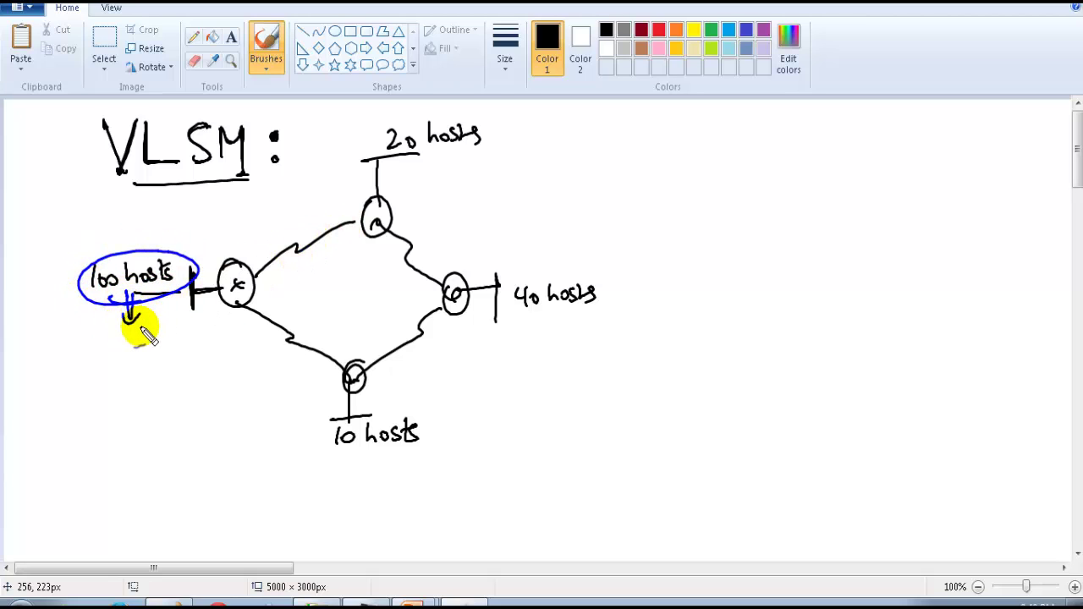
{"action": "mouse_move", "coordinate": [406, 164]}
{"action": "left_mouse_down"}
{"action": "mouse_move", "coordinate": [481, 144]}
{"action": "mouse_move", "coordinate": [389, 127]}
{"action": "mouse_move", "coordinate": [439, 165]}
{"action": "mouse_move", "coordinate": [522, 123]}
{"action": "left_mouse_up"}
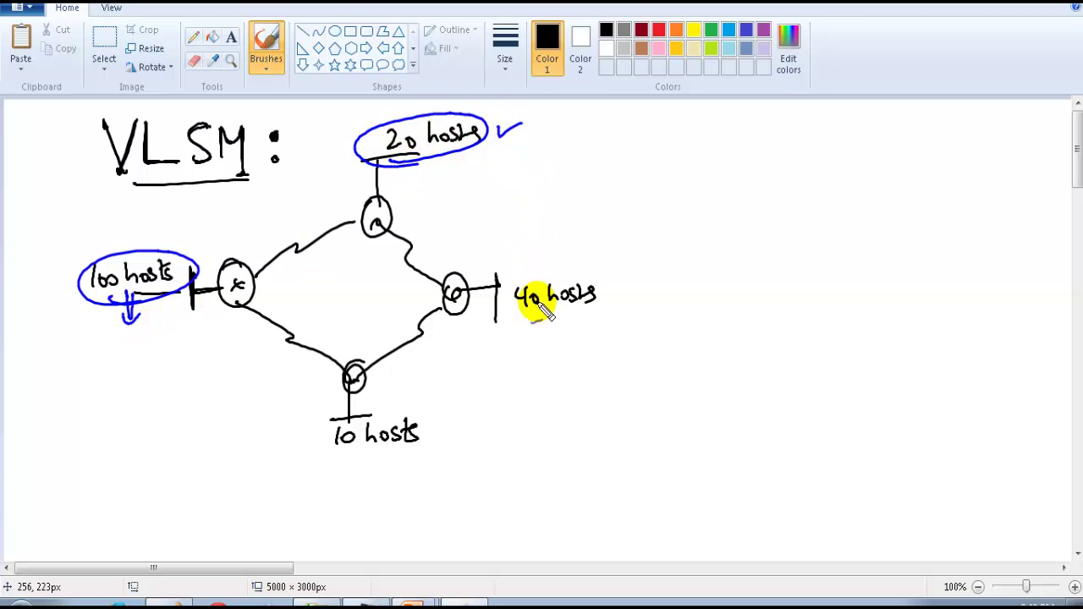
{"action": "mouse_move", "coordinate": [512, 324]}
{"action": "left_mouse_down"}
{"action": "mouse_move", "coordinate": [610, 304]}
{"action": "mouse_move", "coordinate": [498, 282]}
{"action": "mouse_move", "coordinate": [551, 257]}
{"action": "left_mouse_up"}
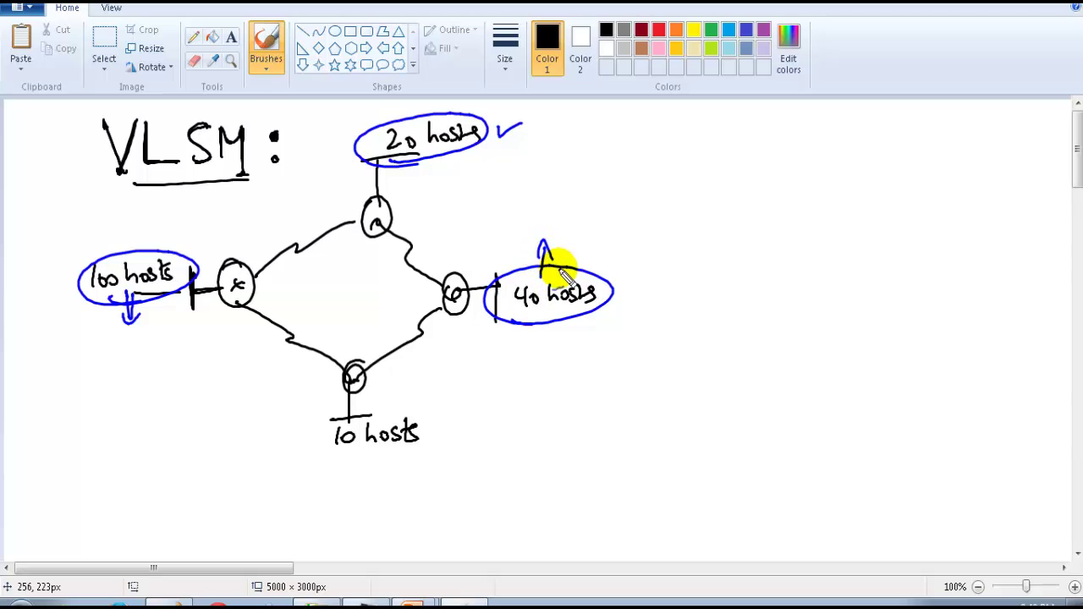
{"action": "mouse_move", "coordinate": [412, 435]}
{"action": "left_mouse_down"}
{"action": "mouse_move", "coordinate": [358, 453]}
{"action": "mouse_move", "coordinate": [396, 411]}
{"action": "mouse_move", "coordinate": [387, 458]}
{"action": "mouse_move", "coordinate": [461, 415]}
{"action": "left_mouse_up"}
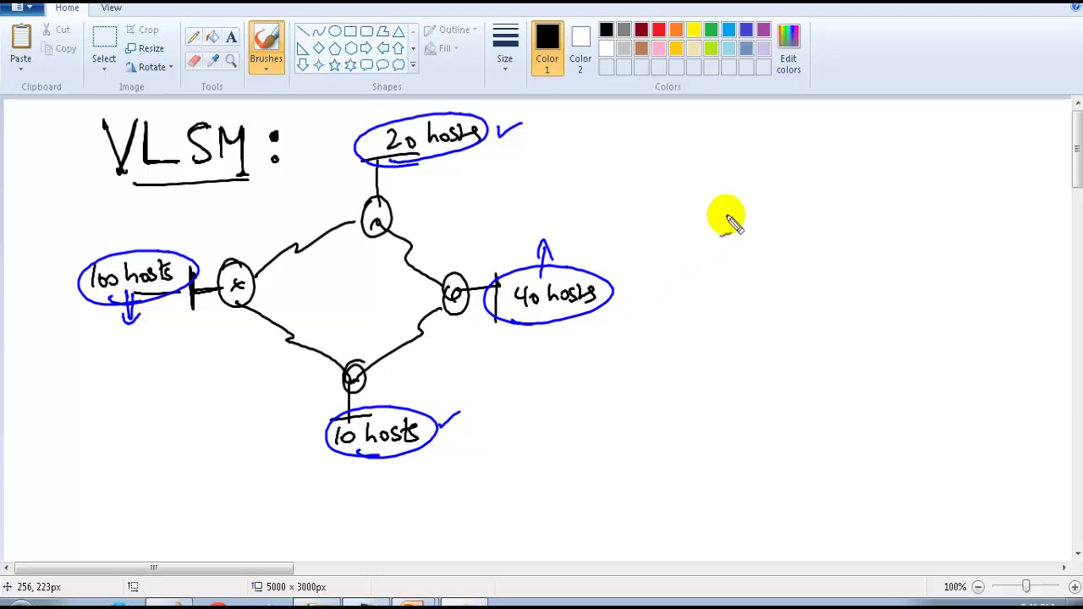
{"action": "mouse_move", "coordinate": [699, 180]}
{"action": "left_mouse_down"}
{"action": "mouse_move", "coordinate": [702, 153]}
{"action": "mouse_move", "coordinate": [717, 148]}
{"action": "left_mouse_up"}
{"action": "left_click_drag", "start_coordinate": [699, 165], "coordinate": [733, 176]}
{"action": "mouse_move", "coordinate": [752, 155]}
{"action": "left_mouse_down"}
{"action": "mouse_move", "coordinate": [742, 174]}
{"action": "mouse_move", "coordinate": [769, 162]}
{"action": "mouse_move", "coordinate": [772, 176]}
{"action": "left_mouse_up"}
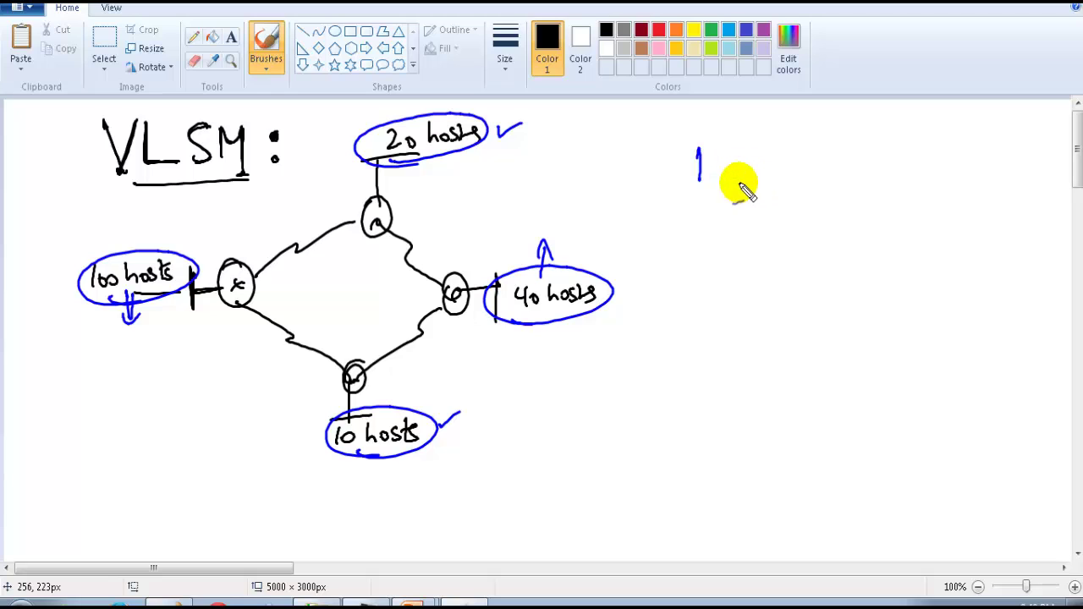
Write the address 192.168.1.0 under the 100 hosts label.
{"action": "mouse_move", "coordinate": [85, 326]}
{"action": "left_mouse_down"}
{"action": "mouse_move", "coordinate": [86, 355]}
{"action": "mouse_move", "coordinate": [116, 347]}
{"action": "left_mouse_up"}
{"action": "left_click_drag", "start_coordinate": [123, 345], "coordinate": [124, 347]}
{"action": "mouse_move", "coordinate": [132, 330]}
{"action": "left_mouse_down"}
{"action": "mouse_move", "coordinate": [134, 349]}
{"action": "mouse_move", "coordinate": [170, 347]}
{"action": "left_mouse_up"}
{"action": "left_click", "coordinate": [176, 344]}
{"action": "left_click_drag", "start_coordinate": [188, 330], "coordinate": [187, 330]}
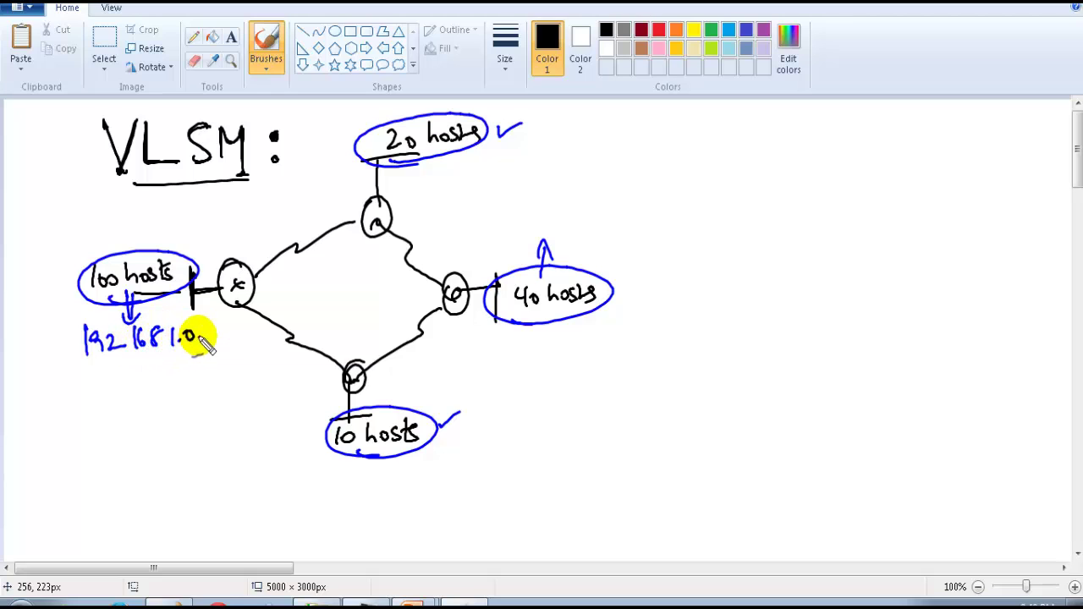
Label the other LANs 2.0, 3.0 and 4.0, and write "256 - 10" beside 4.0.
{"action": "mouse_move", "coordinate": [501, 142]}
{"action": "left_mouse_down"}
{"action": "mouse_move", "coordinate": [512, 159]}
{"action": "mouse_move", "coordinate": [534, 142]}
{"action": "left_mouse_up"}
{"action": "left_click", "coordinate": [524, 150]}
{"action": "left_click_drag", "start_coordinate": [652, 279], "coordinate": [650, 282]}
{"action": "left_click_drag", "start_coordinate": [391, 464], "coordinate": [416, 476]}
{"action": "left_click_drag", "start_coordinate": [476, 457], "coordinate": [501, 472]}
{"action": "mouse_move", "coordinate": [518, 457]}
{"action": "left_mouse_down"}
{"action": "mouse_move", "coordinate": [518, 466]}
{"action": "mouse_move", "coordinate": [558, 471]}
{"action": "left_mouse_up"}
{"action": "left_click_drag", "start_coordinate": [569, 458], "coordinate": [570, 459]}
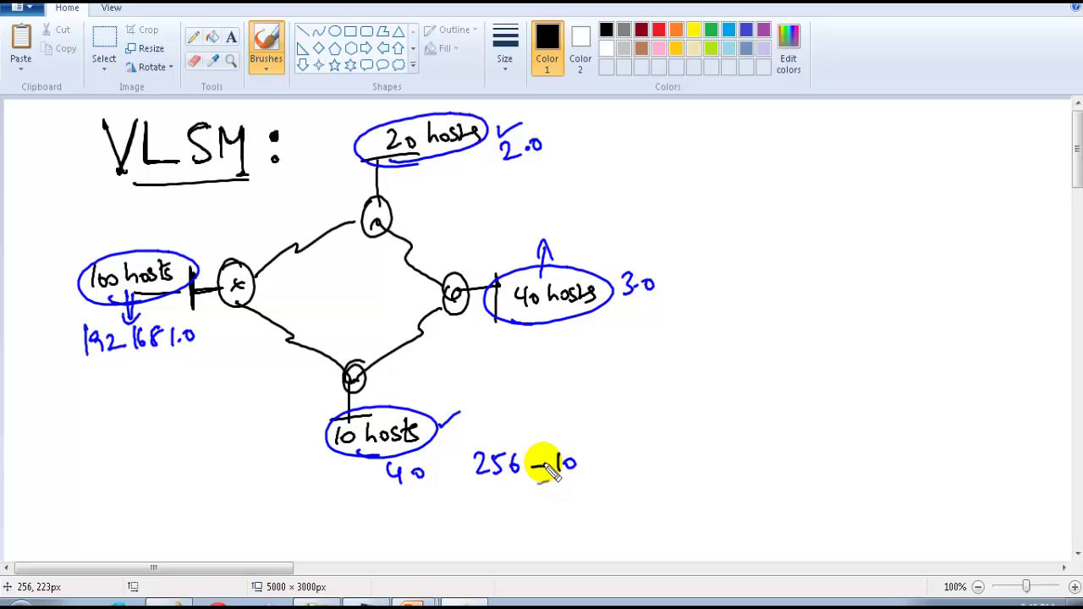
Undo the leftover address strokes and write the list "1 Default networks, 2 FLSM" at upper right.
{"action": "key", "text": "ctrl+z"}
{"action": "key", "text": "ctrl+z"}
{"action": "key", "text": "ctrl+z"}
{"action": "key", "text": "ctrl+z"}
{"action": "key", "text": "ctrl+z"}
{"action": "key", "text": "ctrl+z"}
{"action": "key", "text": "ctrl+z"}
{"action": "key", "text": "ctrl+z"}
{"action": "key", "text": "ctrl+z"}
{"action": "key", "text": "ctrl+z"}
{"action": "key", "text": "ctrl+z"}
{"action": "key", "text": "ctrl+z"}
{"action": "key", "text": "ctrl+z"}
{"action": "key", "text": "ctrl+z"}
{"action": "key", "text": "ctrl+z"}
{"action": "key", "text": "ctrl+z"}
{"action": "key", "text": "ctrl+z"}
{"action": "key", "text": "ctrl+z"}
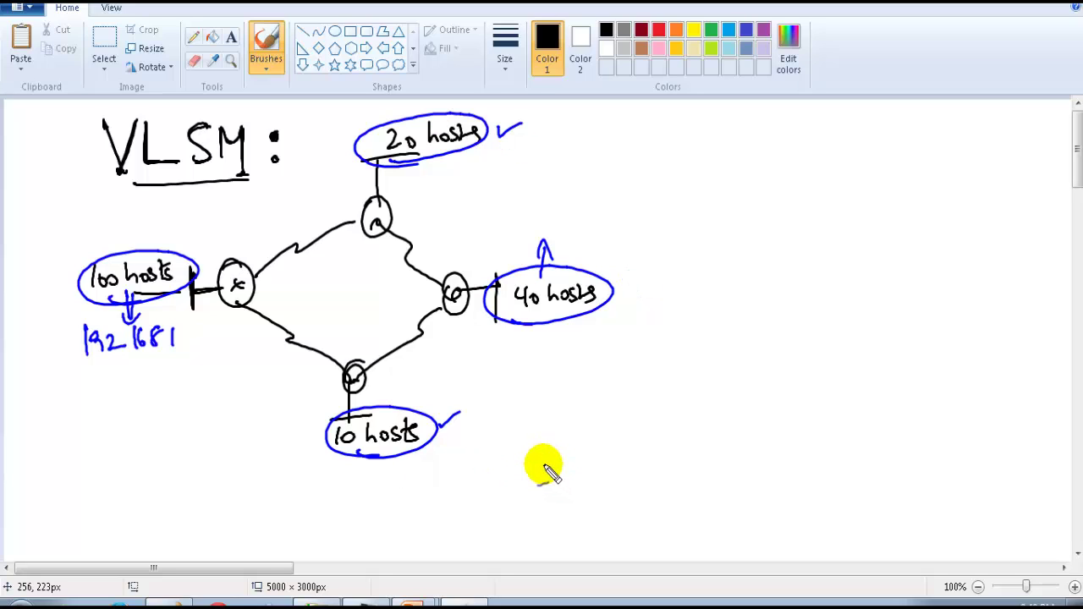
{"action": "key", "text": "ctrl+z"}
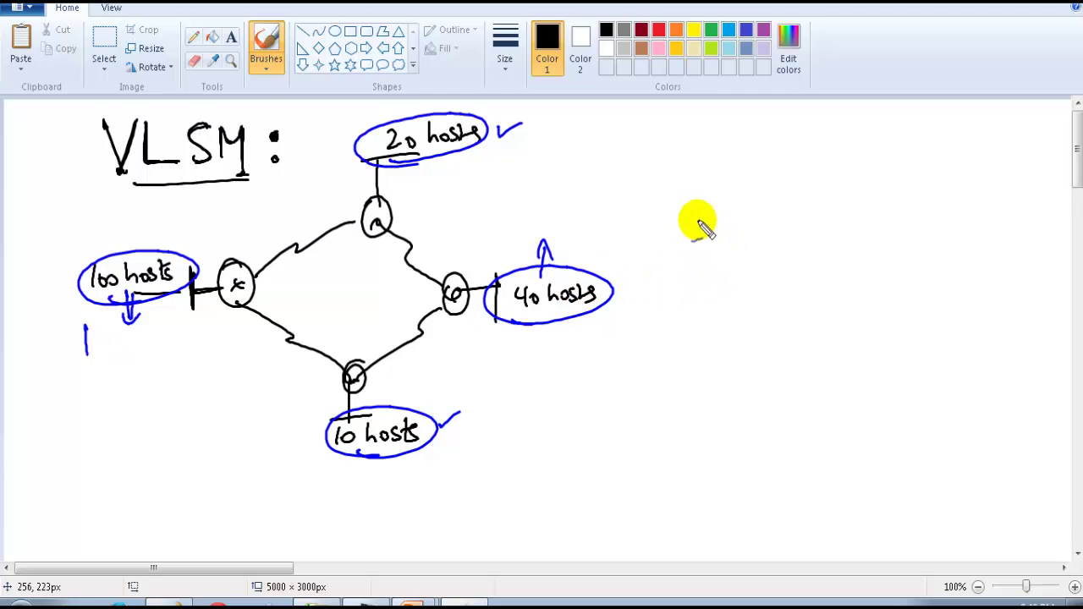
{"action": "mouse_move", "coordinate": [689, 140]}
{"action": "left_mouse_down"}
{"action": "mouse_move", "coordinate": [750, 164]}
{"action": "mouse_move", "coordinate": [769, 150]}
{"action": "mouse_move", "coordinate": [837, 141]}
{"action": "mouse_move", "coordinate": [884, 151]}
{"action": "mouse_move", "coordinate": [925, 143]}
{"action": "left_mouse_up"}
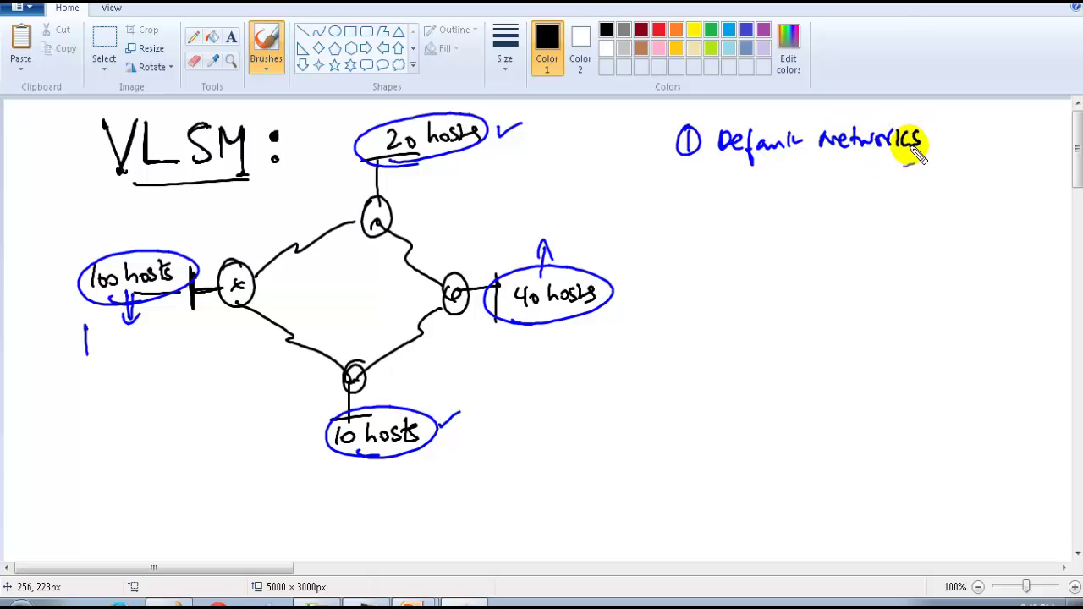
{"action": "mouse_move", "coordinate": [687, 179]}
{"action": "left_mouse_down"}
{"action": "mouse_move", "coordinate": [692, 167]}
{"action": "mouse_move", "coordinate": [690, 203]}
{"action": "left_mouse_up"}
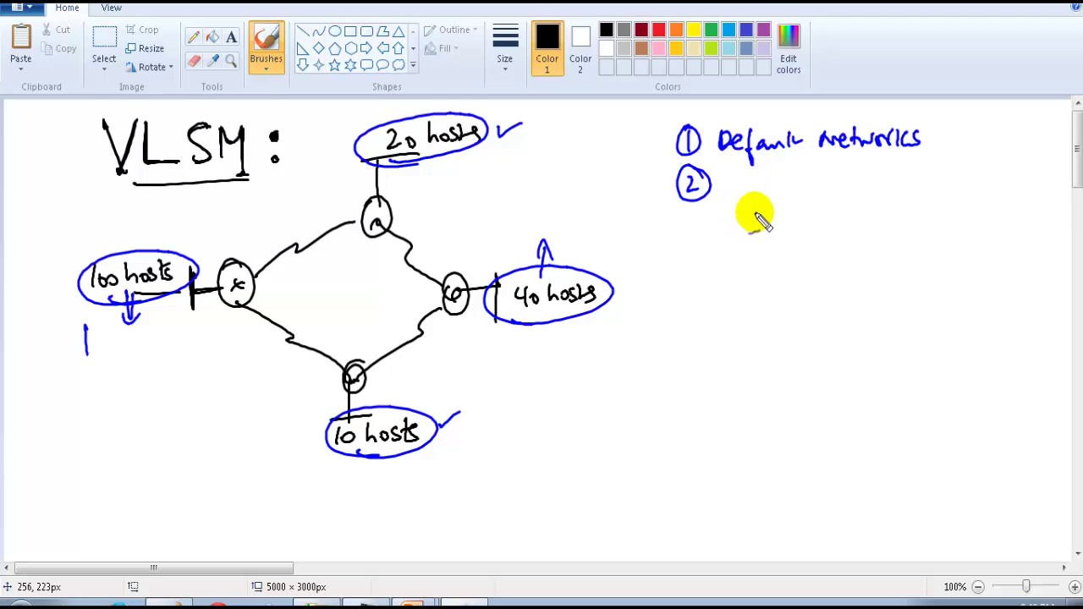
{"action": "mouse_move", "coordinate": [753, 190]}
{"action": "left_mouse_down"}
{"action": "mouse_move", "coordinate": [789, 179]}
{"action": "mouse_move", "coordinate": [801, 204]}
{"action": "mouse_move", "coordinate": [768, 215]}
{"action": "mouse_move", "coordinate": [846, 181]}
{"action": "left_mouse_up"}
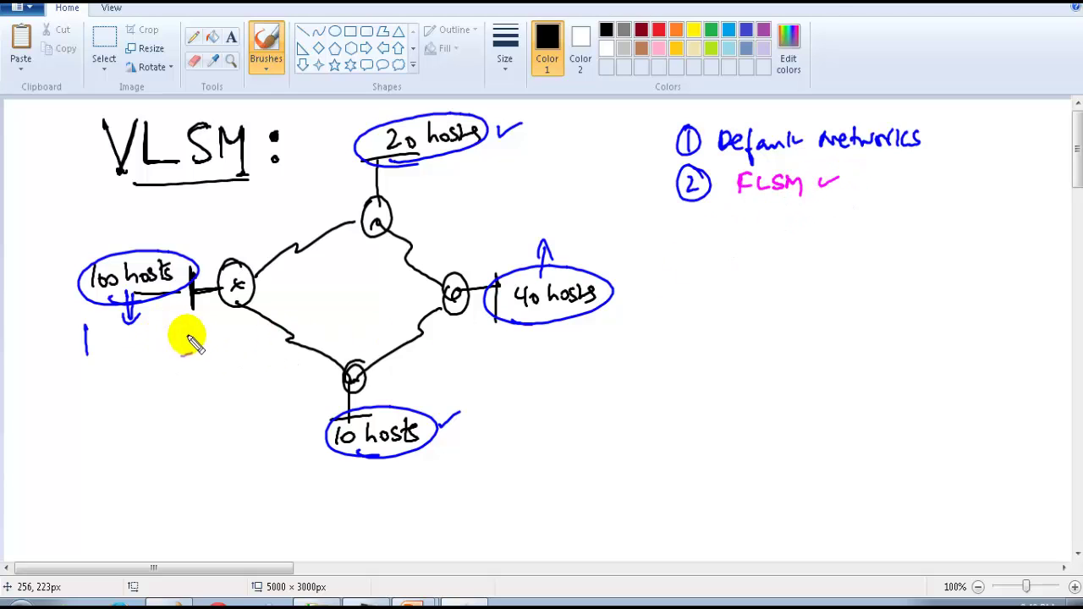
Write a pink 128 under each of the four hosts labels, double-underlining the one under 100 hosts.
{"action": "mouse_move", "coordinate": [118, 339]}
{"action": "left_mouse_down"}
{"action": "mouse_move", "coordinate": [155, 333]}
{"action": "mouse_move", "coordinate": [169, 345]}
{"action": "left_mouse_up"}
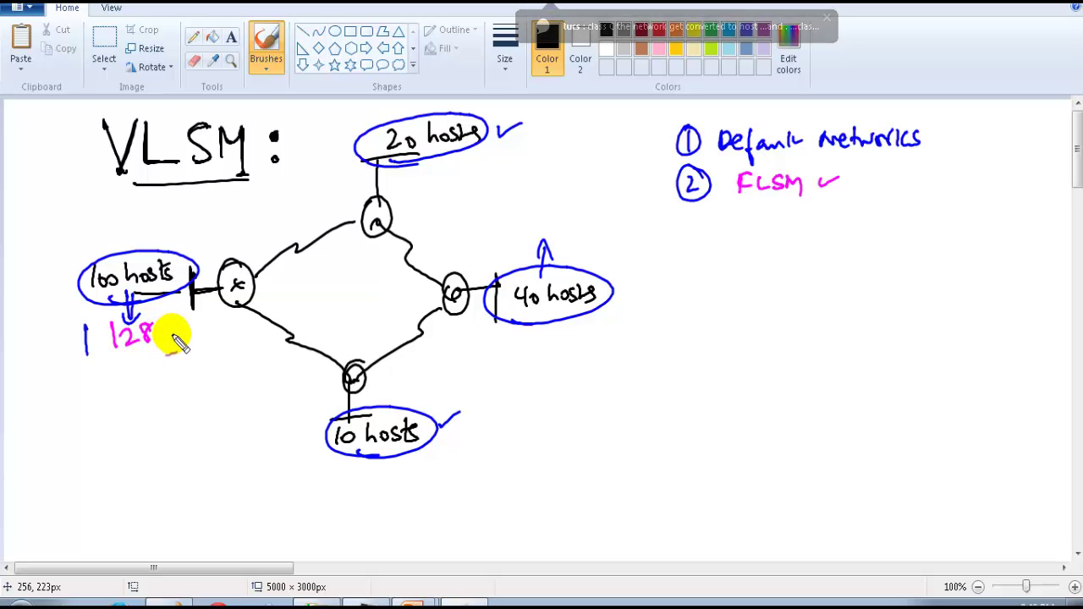
{"action": "left_click_drag", "start_coordinate": [422, 165], "coordinate": [449, 184]}
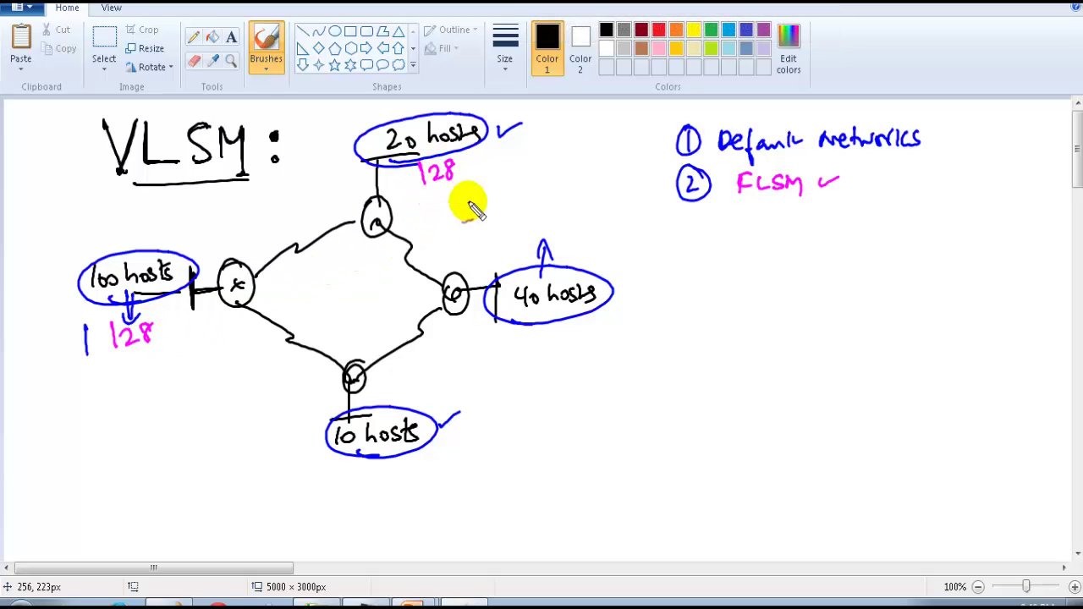
{"action": "left_click_drag", "start_coordinate": [558, 343], "coordinate": [567, 340]}
{"action": "left_click_drag", "start_coordinate": [380, 457], "coordinate": [415, 472]}
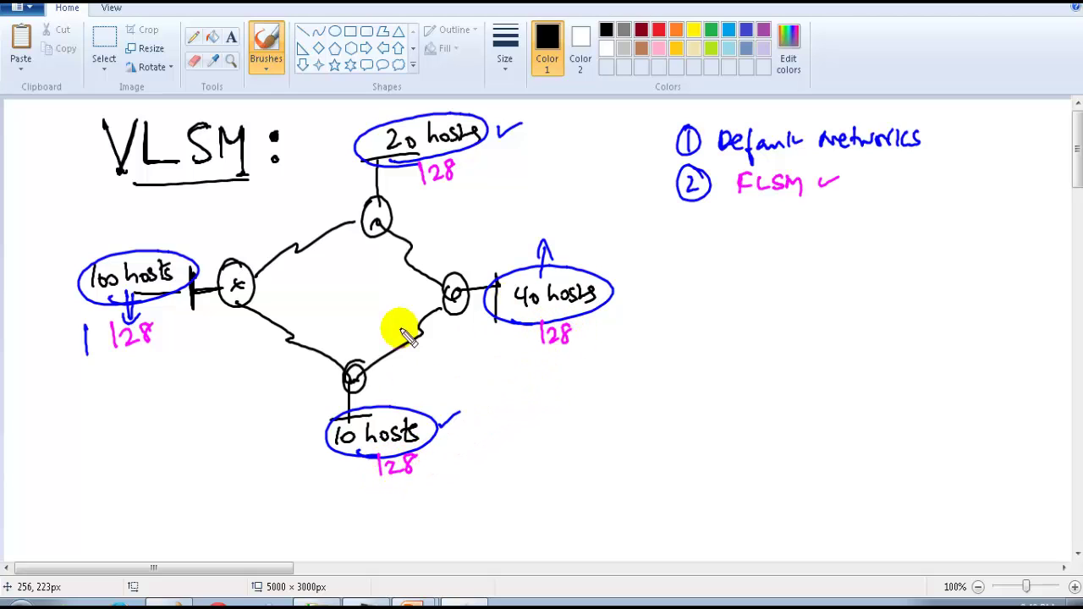
{"action": "left_click_drag", "start_coordinate": [119, 362], "coordinate": [155, 358]}
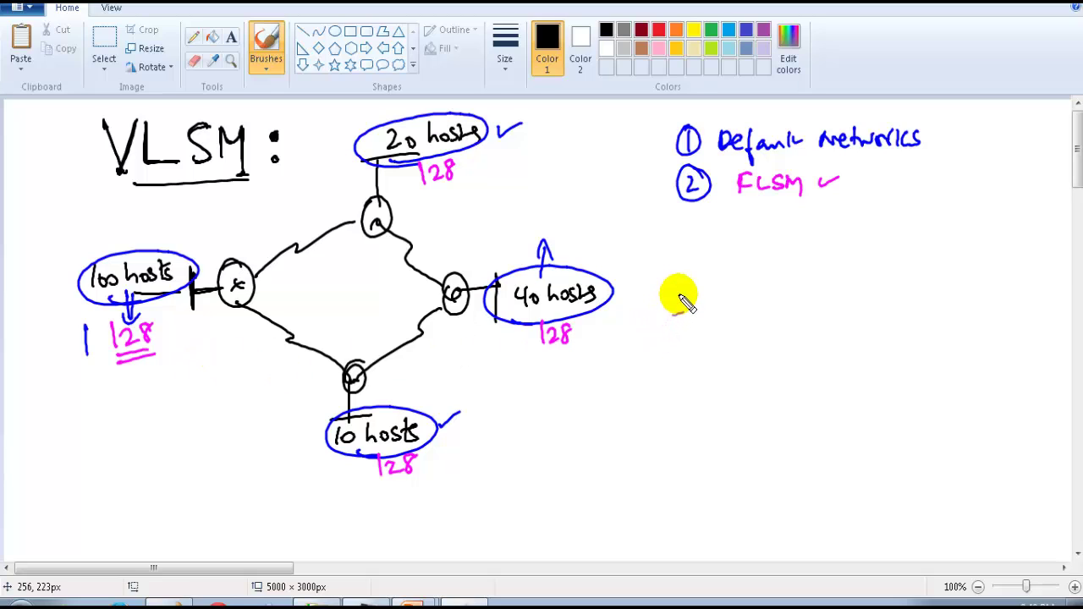
Clear the annotations and write the host counts 100, 40 and 20 in a column at the right.
{"action": "key", "text": "e"}
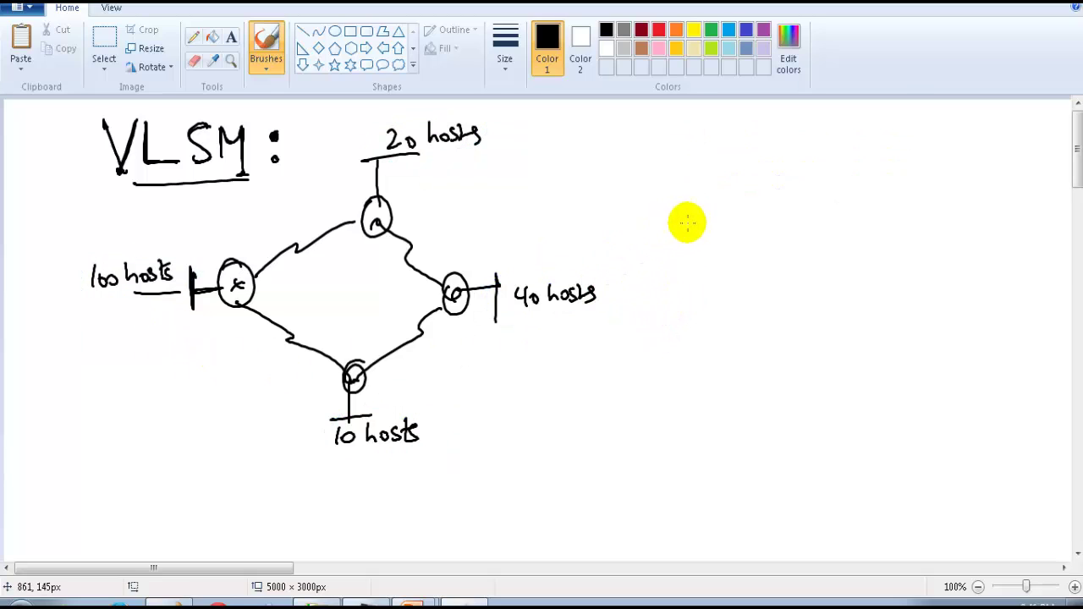
{"action": "mouse_move", "coordinate": [690, 213]}
{"action": "left_mouse_down"}
{"action": "mouse_move", "coordinate": [691, 231]}
{"action": "mouse_move", "coordinate": [722, 217]}
{"action": "left_mouse_up"}
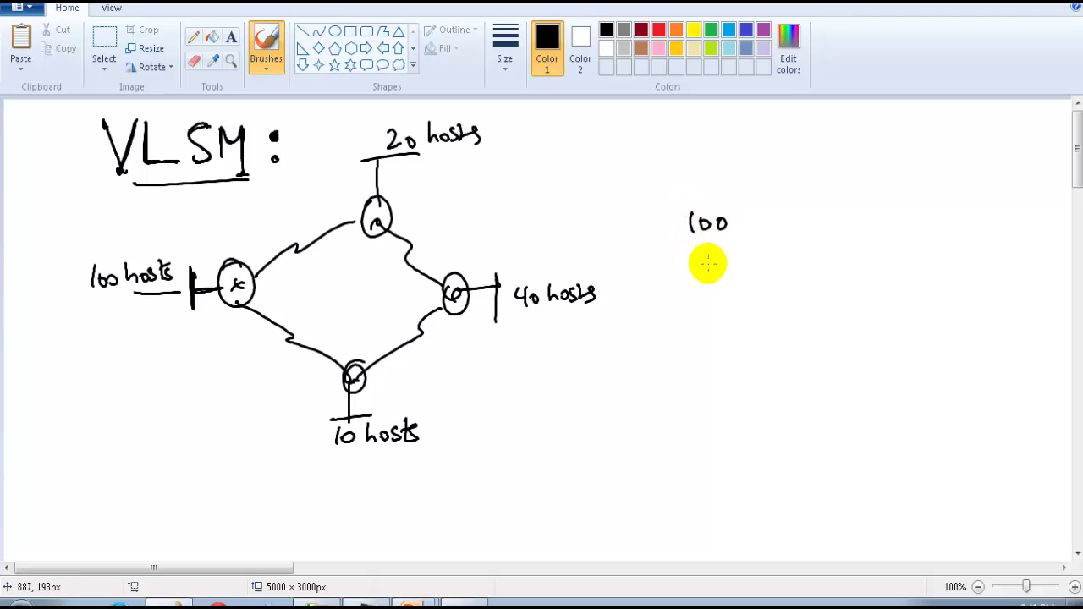
{"action": "left_click_drag", "start_coordinate": [710, 263], "coordinate": [716, 266]}
{"action": "left_click_drag", "start_coordinate": [720, 250], "coordinate": [719, 272]}
{"action": "left_click_drag", "start_coordinate": [730, 258], "coordinate": [729, 260]}
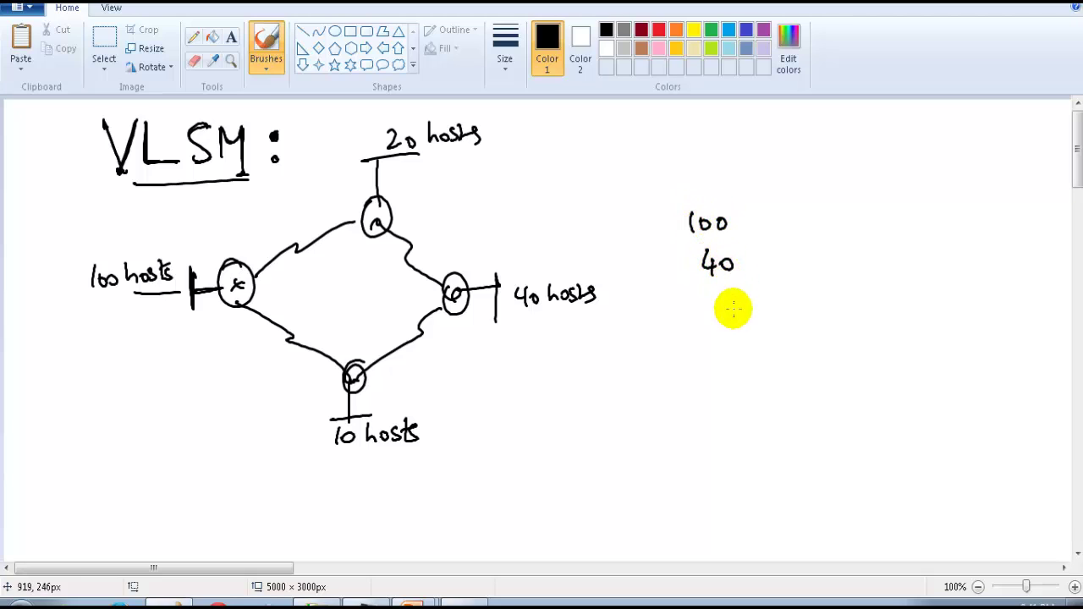
{"action": "mouse_move", "coordinate": [699, 308]}
{"action": "left_mouse_down"}
{"action": "mouse_move", "coordinate": [715, 319]}
{"action": "mouse_move", "coordinate": [724, 309]}
{"action": "left_mouse_up"}
{"action": "left_click_drag", "start_coordinate": [746, 225], "coordinate": [762, 223]}
Write an underlined FLSM heading above the host-count column.
{"action": "left_click_drag", "start_coordinate": [780, 170], "coordinate": [789, 168]}
{"action": "left_click_drag", "start_coordinate": [804, 160], "coordinate": [804, 179]}
{"action": "mouse_move", "coordinate": [817, 160]}
{"action": "left_mouse_down"}
{"action": "mouse_move", "coordinate": [815, 172]}
{"action": "mouse_move", "coordinate": [834, 177]}
{"action": "left_mouse_up"}
{"action": "left_click_drag", "start_coordinate": [777, 181], "coordinate": [836, 180]}
In blue, write 128 beside each of 100, 40, 20 and 10, then rule the column off.
{"action": "left_click", "coordinate": [728, 29]}
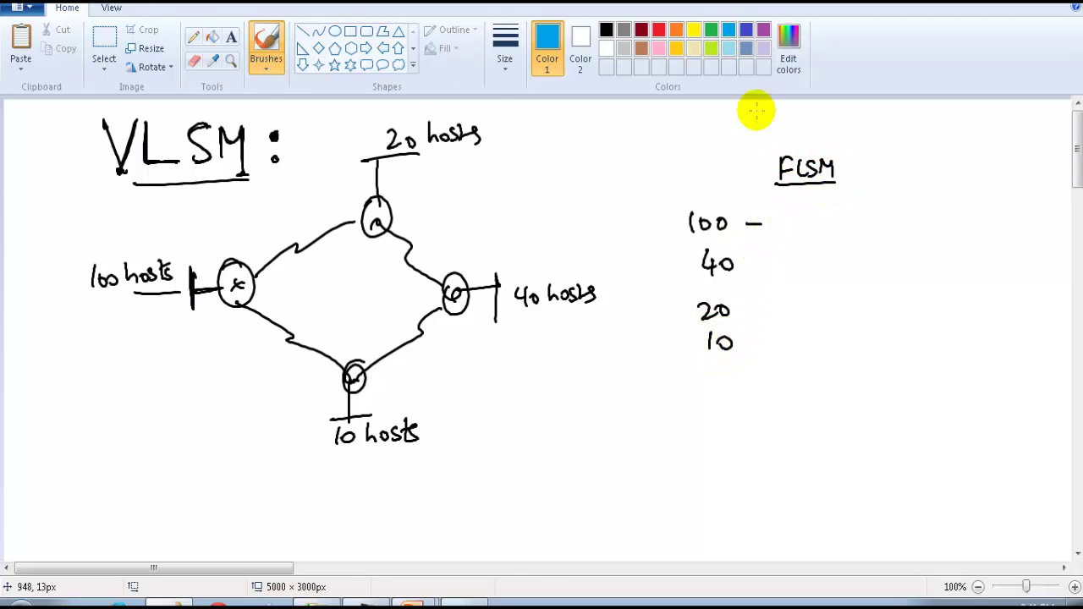
{"action": "left_click_drag", "start_coordinate": [783, 215], "coordinate": [797, 232]}
{"action": "left_click_drag", "start_coordinate": [814, 216], "coordinate": [811, 221]}
{"action": "left_click_drag", "start_coordinate": [756, 262], "coordinate": [772, 261]}
{"action": "mouse_move", "coordinate": [782, 253]}
{"action": "left_mouse_down"}
{"action": "mouse_move", "coordinate": [783, 273]}
{"action": "mouse_move", "coordinate": [804, 275]}
{"action": "left_mouse_up"}
{"action": "mouse_move", "coordinate": [818, 255]}
{"action": "left_mouse_down"}
{"action": "mouse_move", "coordinate": [806, 267]}
{"action": "mouse_move", "coordinate": [817, 255]}
{"action": "left_mouse_up"}
{"action": "left_click_drag", "start_coordinate": [757, 302], "coordinate": [790, 311]}
{"action": "mouse_move", "coordinate": [795, 297]}
{"action": "left_mouse_down"}
{"action": "mouse_move", "coordinate": [802, 308]}
{"action": "mouse_move", "coordinate": [779, 337]}
{"action": "mouse_move", "coordinate": [791, 345]}
{"action": "left_mouse_up"}
{"action": "mouse_move", "coordinate": [795, 330]}
{"action": "left_mouse_down"}
{"action": "mouse_move", "coordinate": [809, 345]}
{"action": "mouse_move", "coordinate": [814, 332]}
{"action": "left_mouse_up"}
{"action": "left_click_drag", "start_coordinate": [765, 366], "coordinate": [844, 361]}
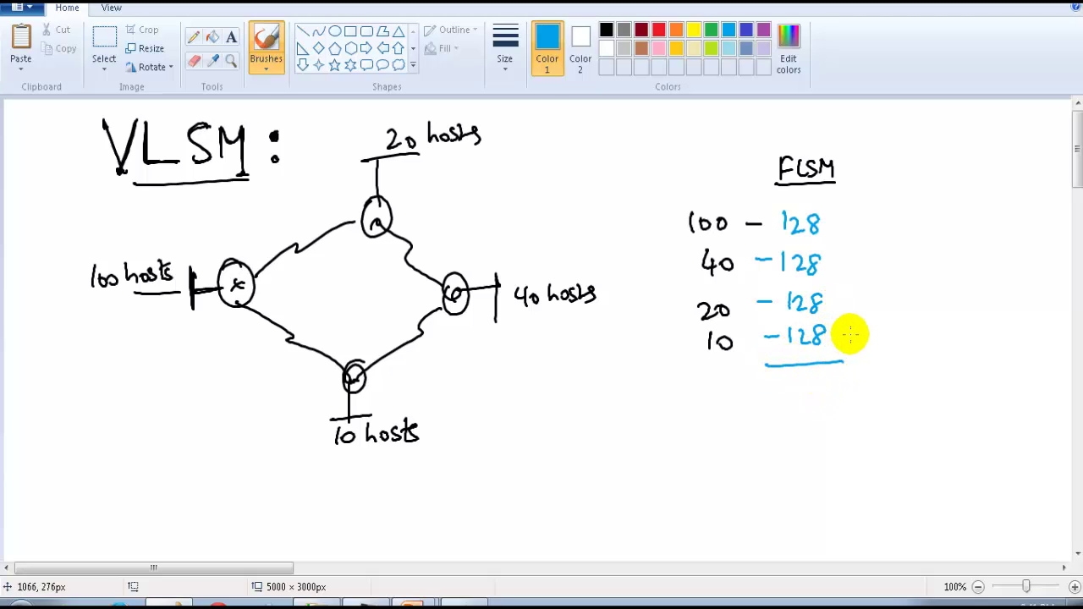
In green, write the VLSM heading and circle 100 with an arrow to 128.
{"action": "left_click", "coordinate": [711, 30]}
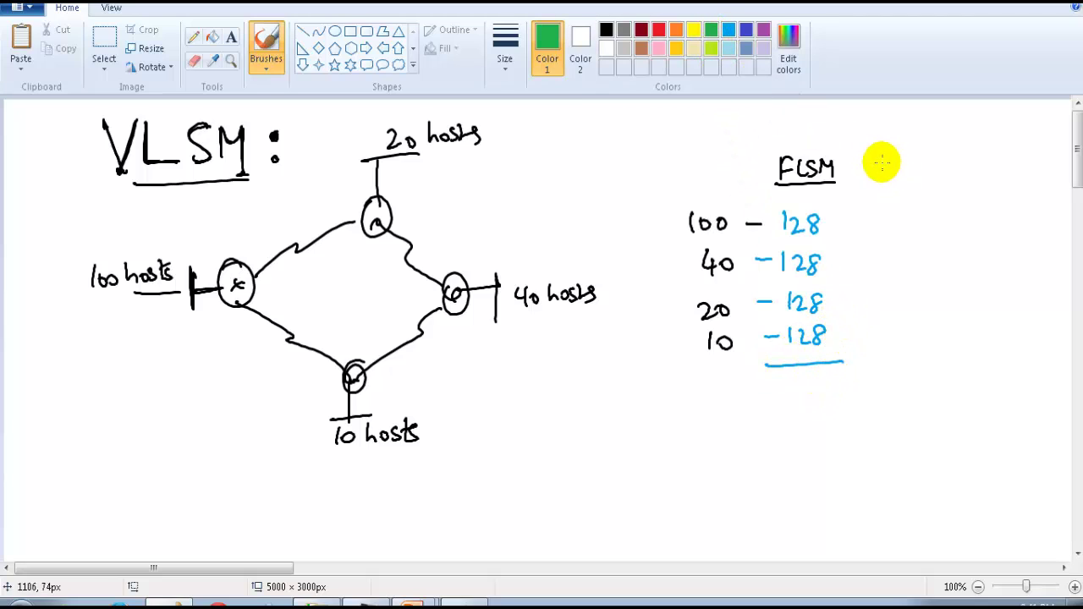
{"action": "left_click_drag", "start_coordinate": [879, 167], "coordinate": [883, 155]}
{"action": "mouse_move", "coordinate": [888, 155]}
{"action": "left_mouse_down"}
{"action": "mouse_move", "coordinate": [902, 174]}
{"action": "mouse_move", "coordinate": [933, 174]}
{"action": "left_mouse_up"}
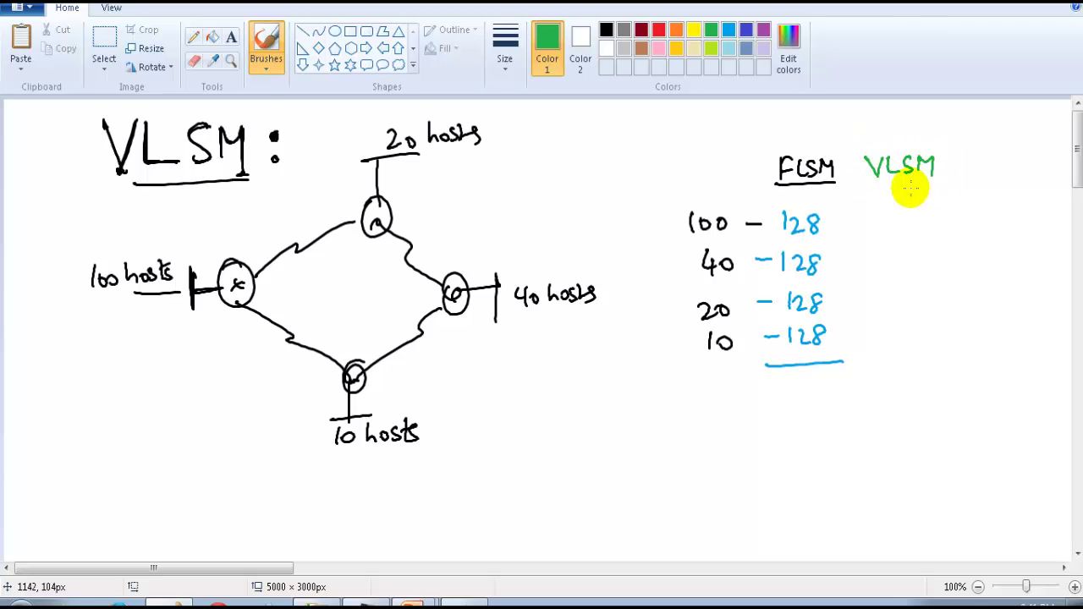
{"action": "mouse_move", "coordinate": [722, 202]}
{"action": "left_mouse_down"}
{"action": "mouse_move", "coordinate": [688, 243]}
{"action": "mouse_move", "coordinate": [718, 211]}
{"action": "mouse_move", "coordinate": [866, 196]}
{"action": "mouse_move", "coordinate": [858, 211]}
{"action": "mouse_move", "coordinate": [886, 222]}
{"action": "left_mouse_up"}
{"action": "mouse_move", "coordinate": [893, 208]}
{"action": "left_mouse_down"}
{"action": "mouse_move", "coordinate": [910, 219]}
{"action": "mouse_move", "coordinate": [931, 208]}
{"action": "left_mouse_up"}
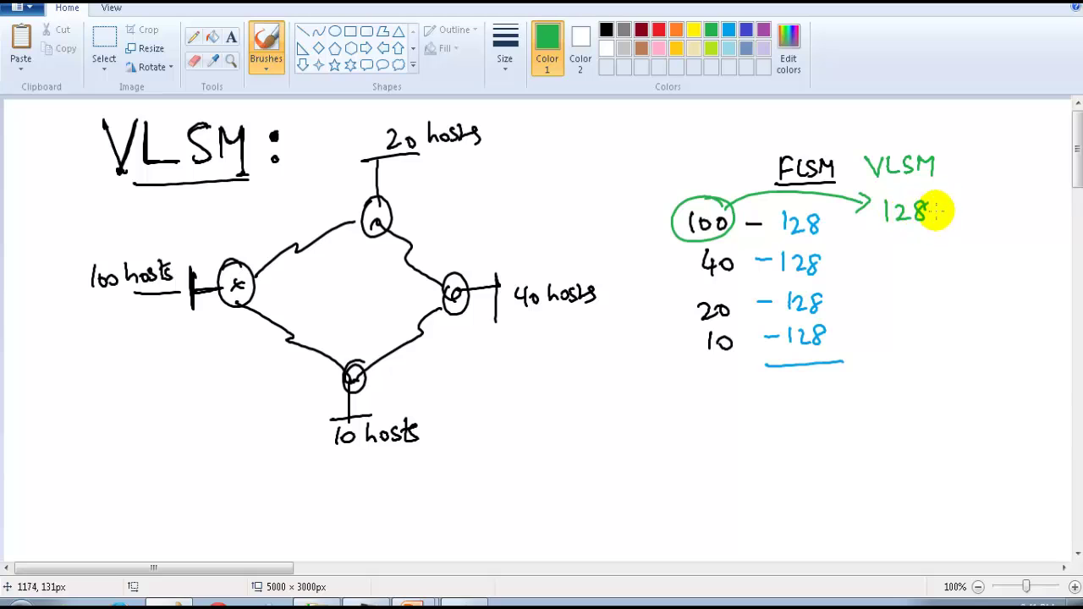
Circle 40, 20 and 10 and arrow them to 64, 32 and 16 in the VLSM column.
{"action": "mouse_move", "coordinate": [725, 246]}
{"action": "left_mouse_down"}
{"action": "mouse_move", "coordinate": [875, 261]}
{"action": "mouse_move", "coordinate": [865, 271]}
{"action": "mouse_move", "coordinate": [916, 263]}
{"action": "left_mouse_up"}
{"action": "left_click_drag", "start_coordinate": [910, 254], "coordinate": [910, 273]}
{"action": "mouse_move", "coordinate": [724, 286]}
{"action": "left_mouse_down"}
{"action": "mouse_move", "coordinate": [685, 292]}
{"action": "mouse_move", "coordinate": [726, 302]}
{"action": "mouse_move", "coordinate": [888, 299]}
{"action": "left_mouse_up"}
{"action": "mouse_move", "coordinate": [876, 290]}
{"action": "left_mouse_down"}
{"action": "mouse_move", "coordinate": [884, 303]}
{"action": "mouse_move", "coordinate": [929, 304]}
{"action": "left_mouse_up"}
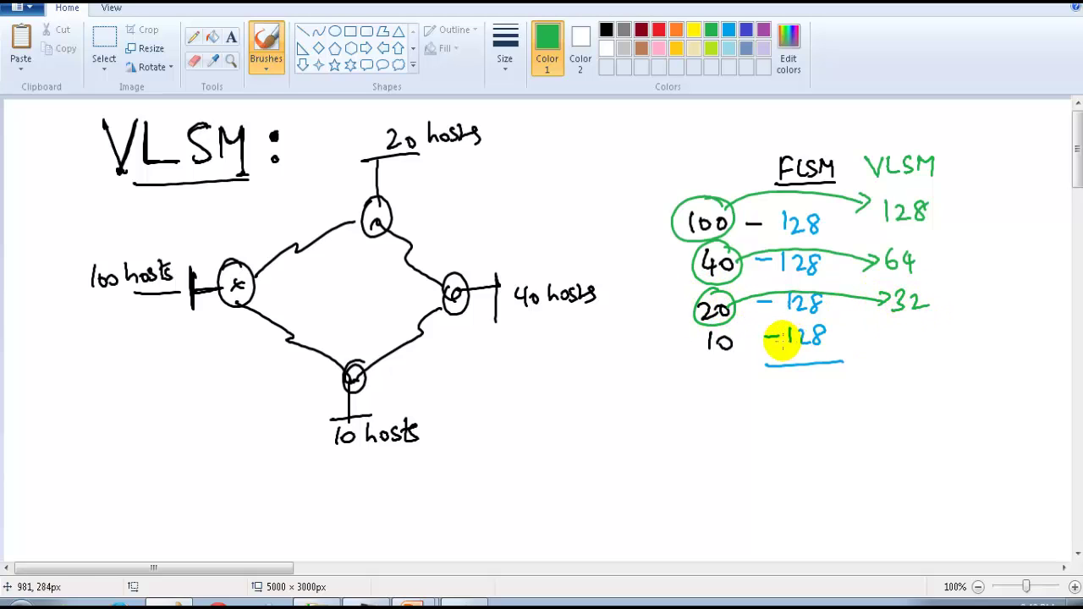
{"action": "mouse_move", "coordinate": [741, 333]}
{"action": "left_mouse_down"}
{"action": "mouse_move", "coordinate": [875, 334]}
{"action": "mouse_move", "coordinate": [897, 350]}
{"action": "left_mouse_up"}
{"action": "left_click_drag", "start_coordinate": [905, 332], "coordinate": [952, 360]}
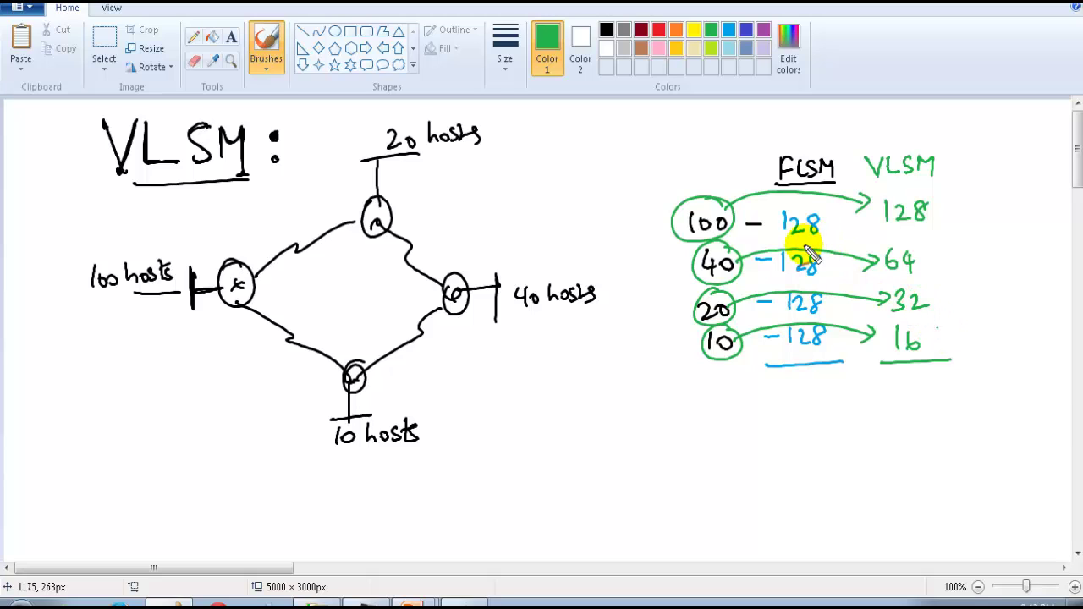
{"action": "mouse_move", "coordinate": [840, 154]}
{"action": "left_mouse_down"}
{"action": "mouse_move", "coordinate": [798, 144]}
{"action": "mouse_move", "coordinate": [752, 230]}
{"action": "mouse_move", "coordinate": [765, 359]}
{"action": "mouse_move", "coordinate": [846, 307]}
{"action": "mouse_move", "coordinate": [845, 156]}
{"action": "left_mouse_up"}
Write a note with arrows below the FLSM column, then cross it out.
{"action": "mouse_move", "coordinate": [769, 366]}
{"action": "left_mouse_down"}
{"action": "mouse_move", "coordinate": [738, 417]}
{"action": "mouse_move", "coordinate": [748, 416]}
{"action": "left_mouse_up"}
{"action": "mouse_move", "coordinate": [646, 454]}
{"action": "left_mouse_down"}
{"action": "mouse_move", "coordinate": [674, 442]}
{"action": "mouse_move", "coordinate": [718, 457]}
{"action": "mouse_move", "coordinate": [814, 445]}
{"action": "left_mouse_up"}
{"action": "left_click_drag", "start_coordinate": [800, 438], "coordinate": [802, 452]}
{"action": "mouse_move", "coordinate": [677, 471]}
{"action": "left_mouse_down"}
{"action": "mouse_move", "coordinate": [794, 471]}
{"action": "mouse_move", "coordinate": [668, 472]}
{"action": "left_mouse_up"}
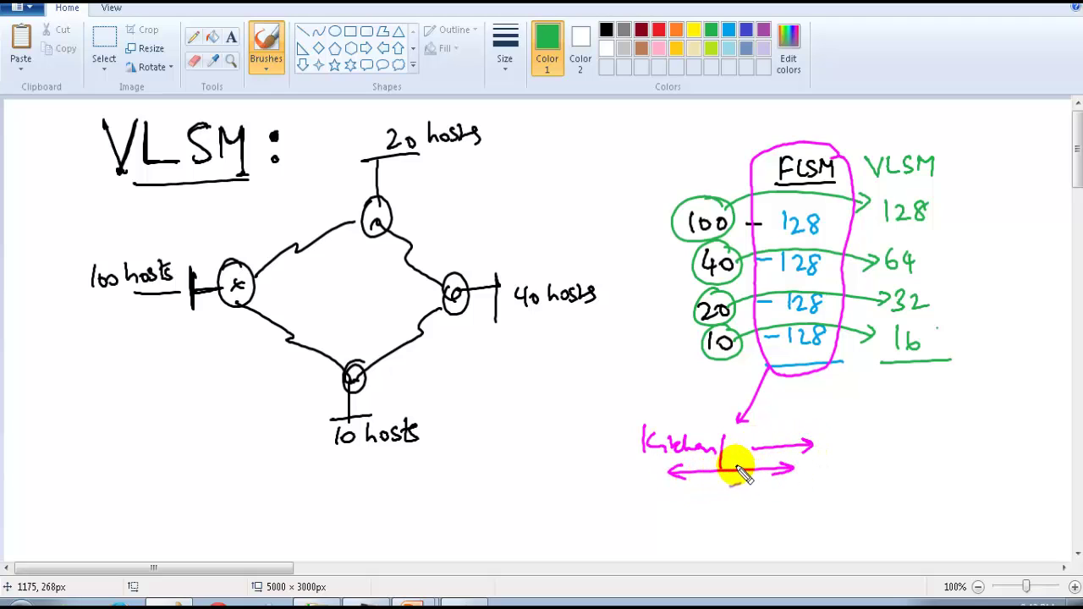
{"action": "left_click_drag", "start_coordinate": [766, 367], "coordinate": [718, 477]}
{"action": "left_click_drag", "start_coordinate": [714, 422], "coordinate": [684, 474]}
{"action": "mouse_move", "coordinate": [749, 432]}
{"action": "left_mouse_down"}
{"action": "mouse_move", "coordinate": [782, 442]}
{"action": "mouse_move", "coordinate": [760, 470]}
{"action": "left_mouse_up"}
Circle the green 16, 32 and 64, arrow the VLSM values right, and write Same / Not Same.
{"action": "left_click_drag", "start_coordinate": [904, 364], "coordinate": [899, 325]}
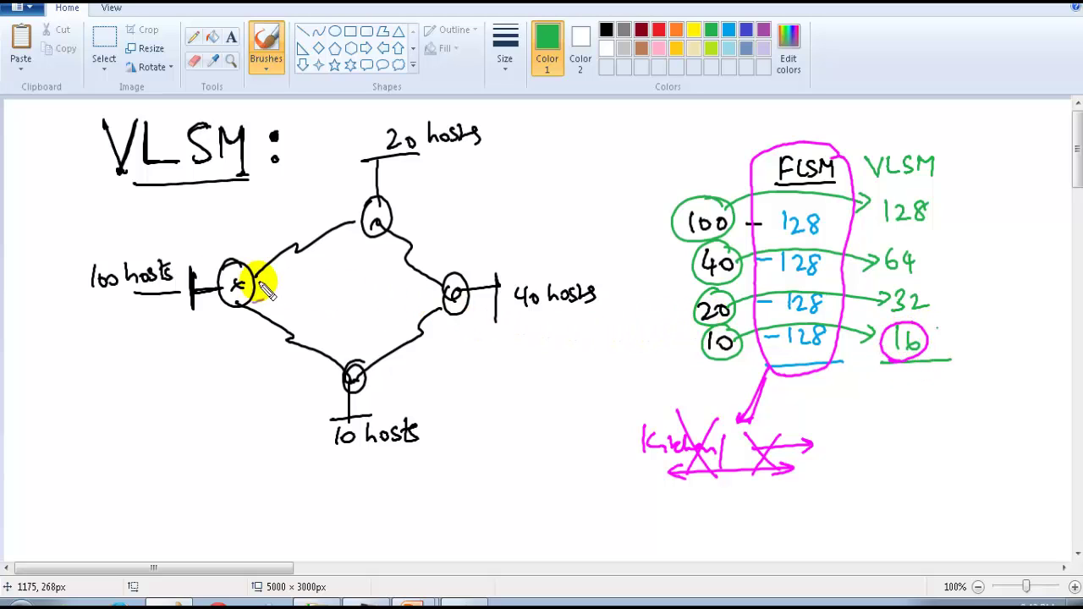
{"action": "mouse_move", "coordinate": [884, 292]}
{"action": "left_mouse_down"}
{"action": "mouse_move", "coordinate": [912, 299]}
{"action": "mouse_move", "coordinate": [926, 285]}
{"action": "mouse_move", "coordinate": [897, 286]}
{"action": "left_mouse_up"}
{"action": "mouse_move", "coordinate": [923, 279]}
{"action": "left_mouse_down"}
{"action": "mouse_move", "coordinate": [903, 250]}
{"action": "mouse_move", "coordinate": [934, 208]}
{"action": "mouse_move", "coordinate": [938, 235]}
{"action": "mouse_move", "coordinate": [969, 213]}
{"action": "left_mouse_up"}
{"action": "left_click_drag", "start_coordinate": [958, 206], "coordinate": [958, 221]}
{"action": "left_click_drag", "start_coordinate": [928, 264], "coordinate": [967, 257]}
{"action": "left_click_drag", "start_coordinate": [955, 251], "coordinate": [956, 264]}
{"action": "mouse_move", "coordinate": [931, 302]}
{"action": "left_mouse_down"}
{"action": "mouse_move", "coordinate": [963, 303]}
{"action": "mouse_move", "coordinate": [950, 349]}
{"action": "left_mouse_up"}
{"action": "mouse_move", "coordinate": [899, 374]}
{"action": "left_mouse_down"}
{"action": "mouse_move", "coordinate": [953, 391]}
{"action": "mouse_move", "coordinate": [974, 379]}
{"action": "mouse_move", "coordinate": [1024, 380]}
{"action": "left_mouse_up"}
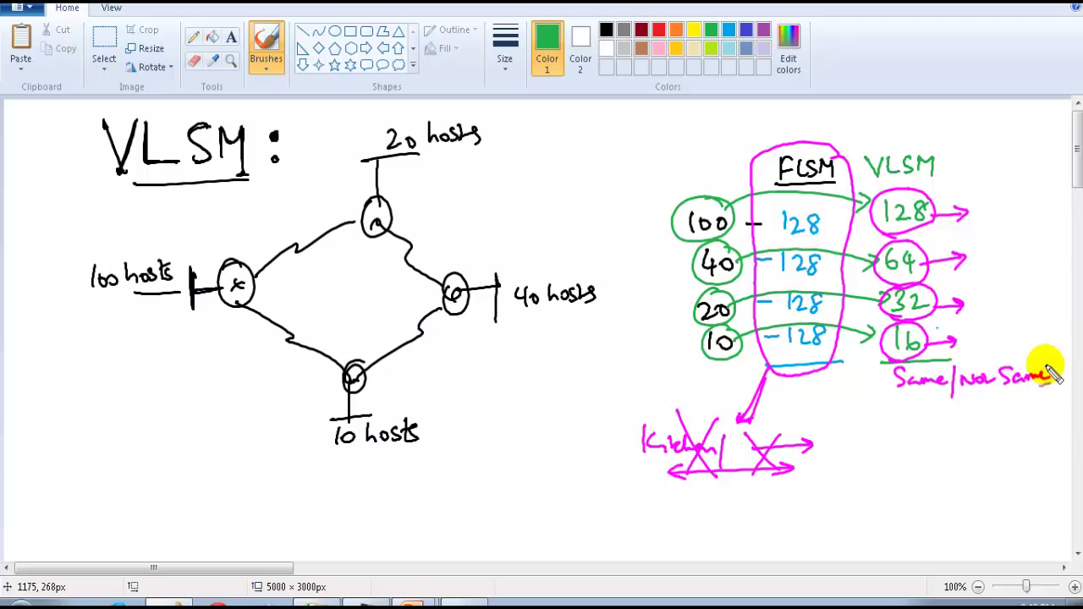
Arrow the FLSM column down to 512, arrow 16 down to an underlined 2n+, and circle VLSM in blue.
{"action": "left_click_drag", "start_coordinate": [806, 366], "coordinate": [810, 445]}
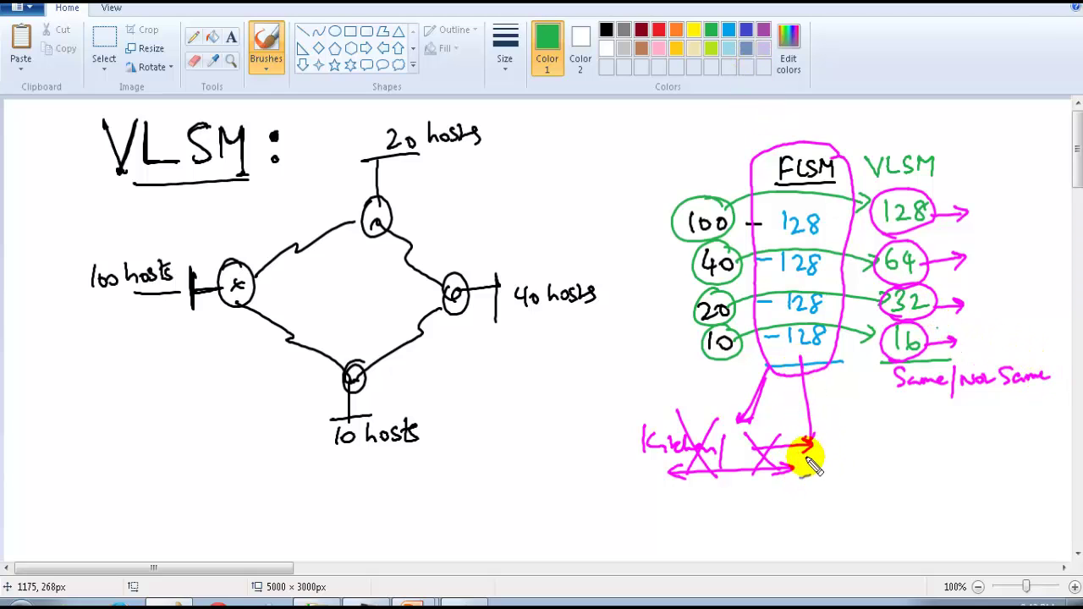
{"action": "mouse_move", "coordinate": [786, 464]}
{"action": "left_mouse_down"}
{"action": "mouse_move", "coordinate": [823, 468]}
{"action": "mouse_move", "coordinate": [805, 484]}
{"action": "mouse_move", "coordinate": [778, 454]}
{"action": "mouse_move", "coordinate": [815, 474]}
{"action": "left_mouse_up"}
{"action": "left_click_drag", "start_coordinate": [903, 359], "coordinate": [910, 418]}
{"action": "mouse_move", "coordinate": [914, 457]}
{"action": "left_mouse_down"}
{"action": "mouse_move", "coordinate": [937, 442]}
{"action": "mouse_move", "coordinate": [928, 476]}
{"action": "mouse_move", "coordinate": [939, 480]}
{"action": "left_mouse_up"}
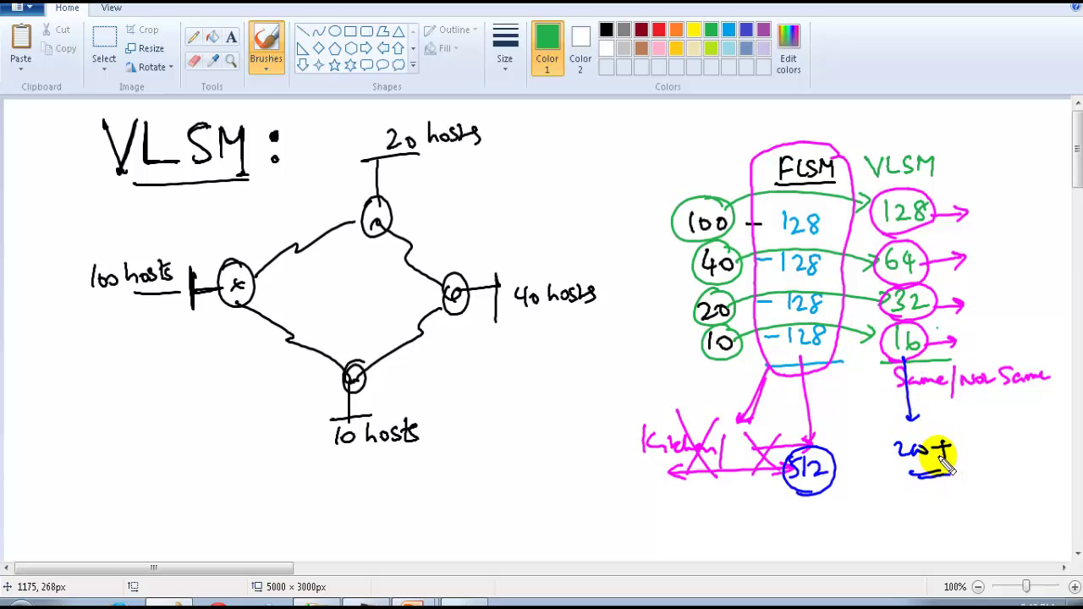
{"action": "mouse_move", "coordinate": [872, 178]}
{"action": "left_mouse_down"}
{"action": "mouse_move", "coordinate": [914, 140]}
{"action": "mouse_move", "coordinate": [865, 174]}
{"action": "mouse_move", "coordinate": [875, 141]}
{"action": "left_mouse_up"}
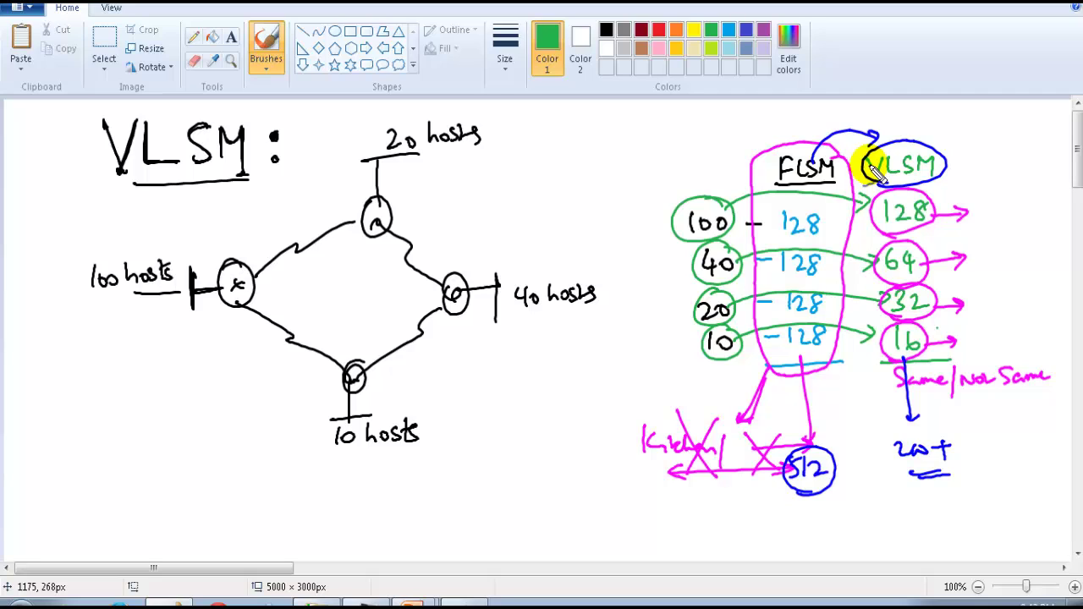
Mark FLSM, circle 40, brace the four host counts with dashes, then scroll right to blank canvas.
{"action": "left_click", "coordinate": [838, 168]}
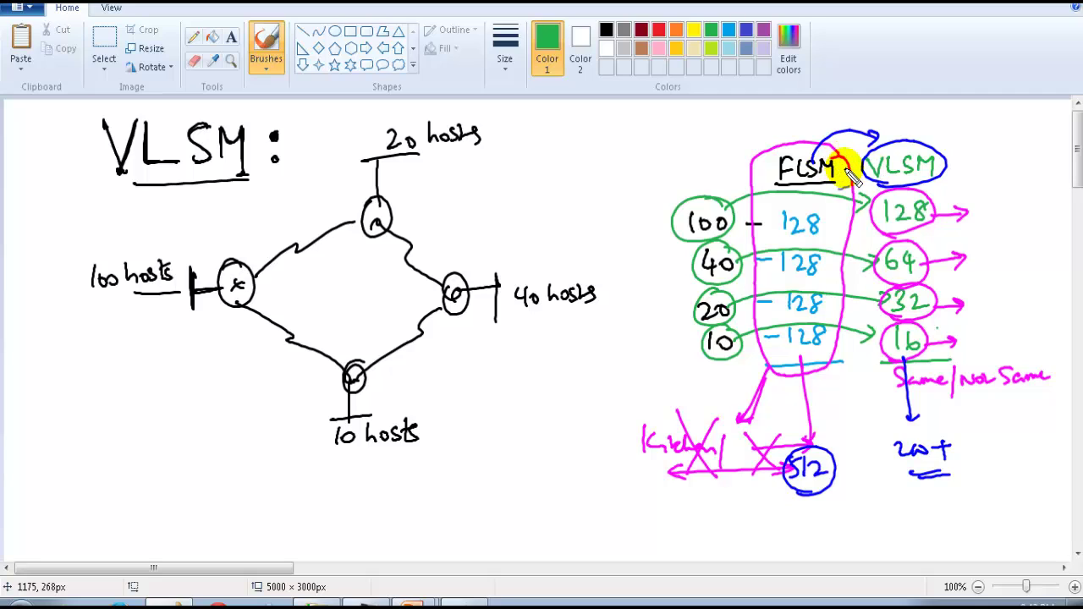
{"action": "mouse_move", "coordinate": [718, 254]}
{"action": "left_mouse_down"}
{"action": "mouse_move", "coordinate": [734, 279]}
{"action": "mouse_move", "coordinate": [740, 258]}
{"action": "mouse_move", "coordinate": [869, 258]}
{"action": "mouse_move", "coordinate": [885, 288]}
{"action": "left_mouse_up"}
{"action": "left_click_drag", "start_coordinate": [649, 229], "coordinate": [672, 229]}
{"action": "mouse_move", "coordinate": [653, 266]}
{"action": "left_mouse_down"}
{"action": "mouse_move", "coordinate": [672, 267]}
{"action": "mouse_move", "coordinate": [672, 296]}
{"action": "left_mouse_up"}
{"action": "left_click_drag", "start_coordinate": [661, 334], "coordinate": [683, 333]}
{"action": "mouse_move", "coordinate": [649, 217]}
{"action": "left_mouse_down"}
{"action": "mouse_move", "coordinate": [633, 292]}
{"action": "mouse_move", "coordinate": [652, 340]}
{"action": "left_mouse_up"}
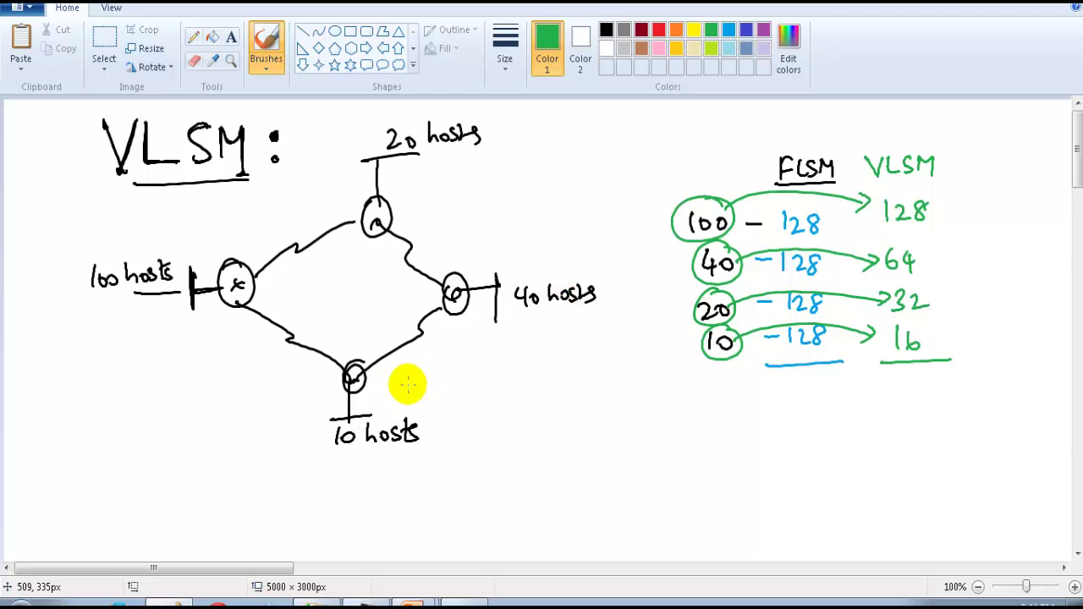
{"action": "left_click_drag", "start_coordinate": [267, 573], "coordinate": [546, 579]}
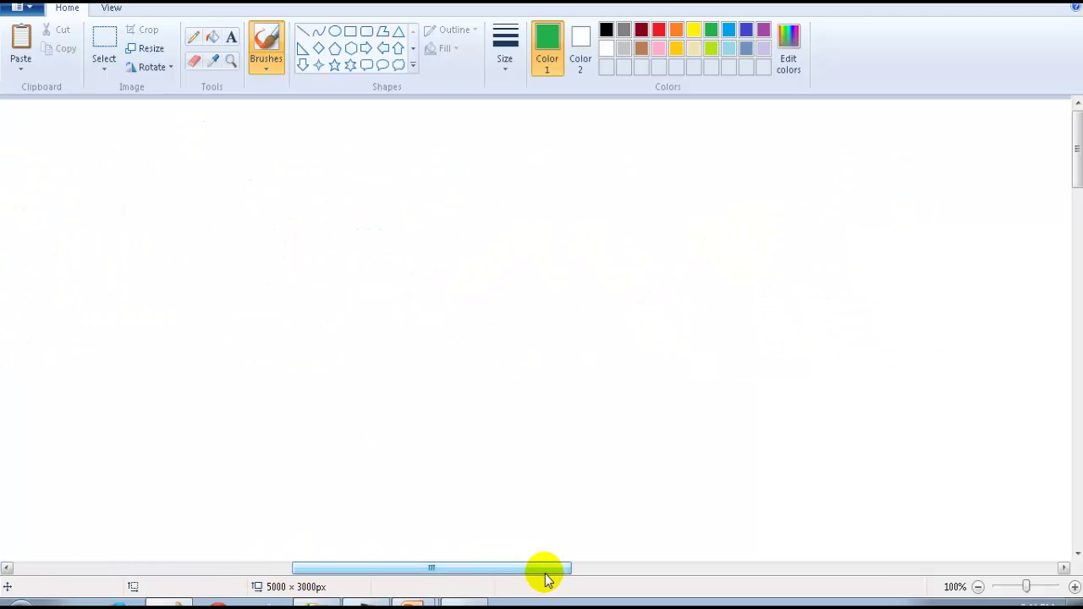